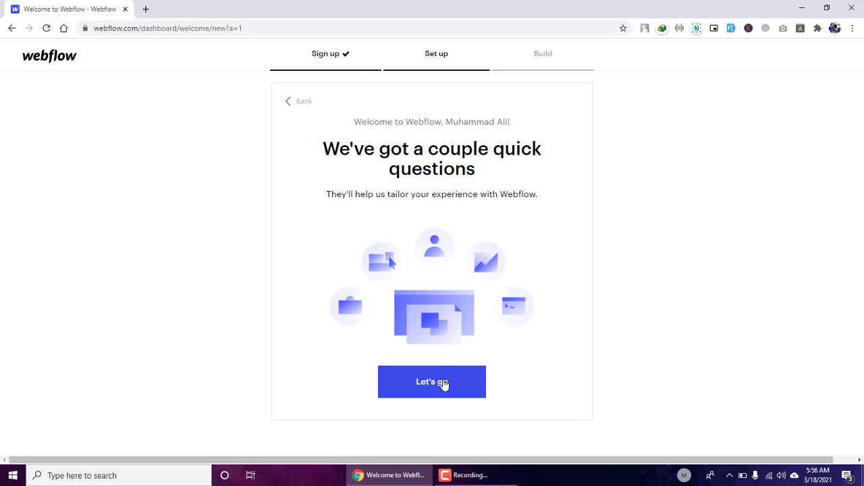
Start the setup questionnaire, choosing Web designer as the role and Myself as who the websites are for
{"action": "left_click", "coordinate": [444, 384]}
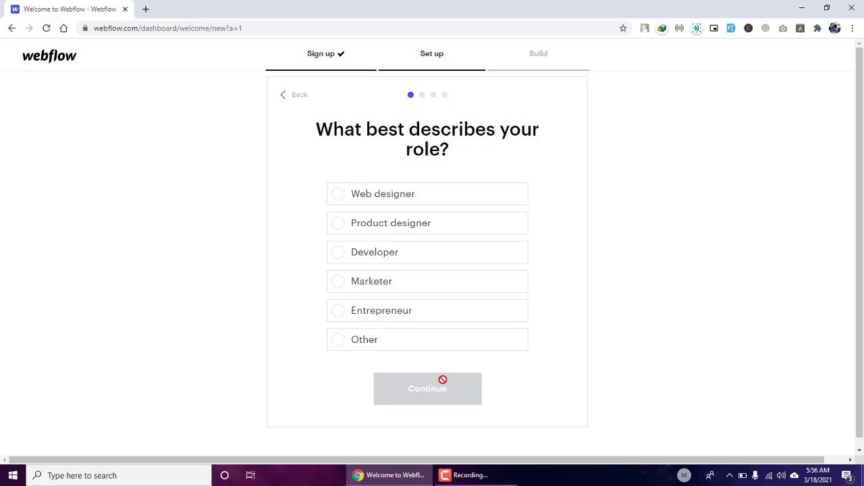
{"action": "left_click", "coordinate": [383, 195]}
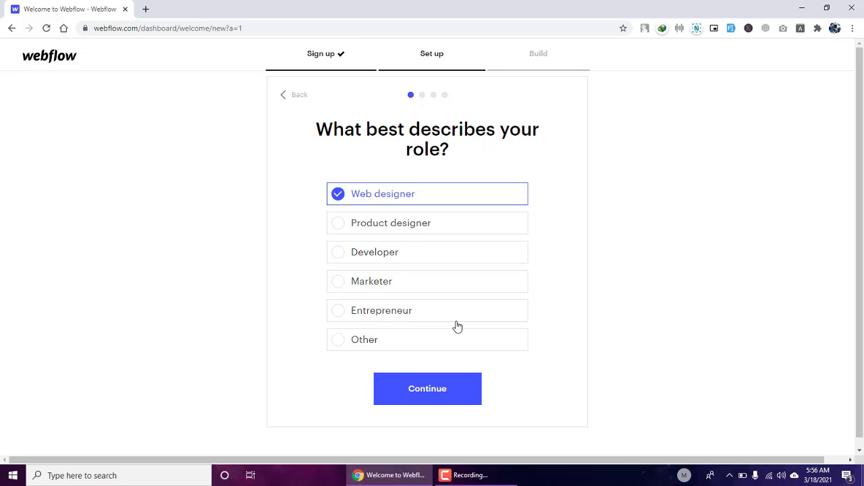
{"action": "left_click", "coordinate": [438, 390]}
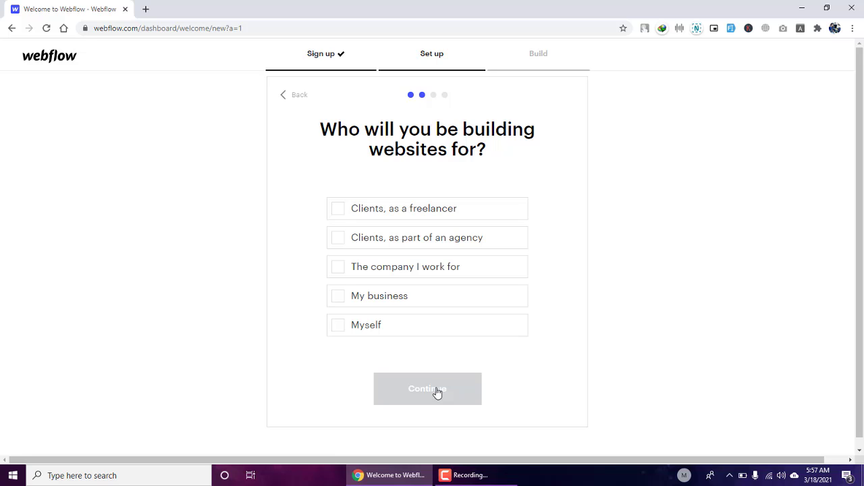
{"action": "left_click", "coordinate": [421, 335]}
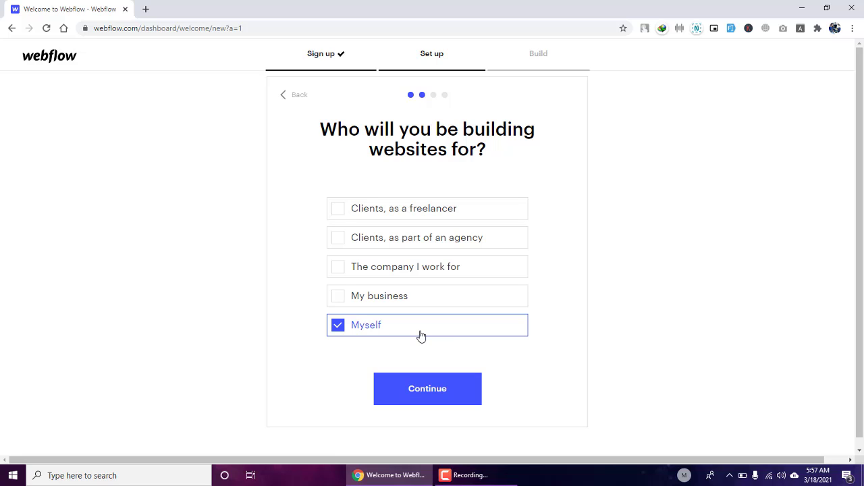
{"action": "left_click", "coordinate": [462, 396]}
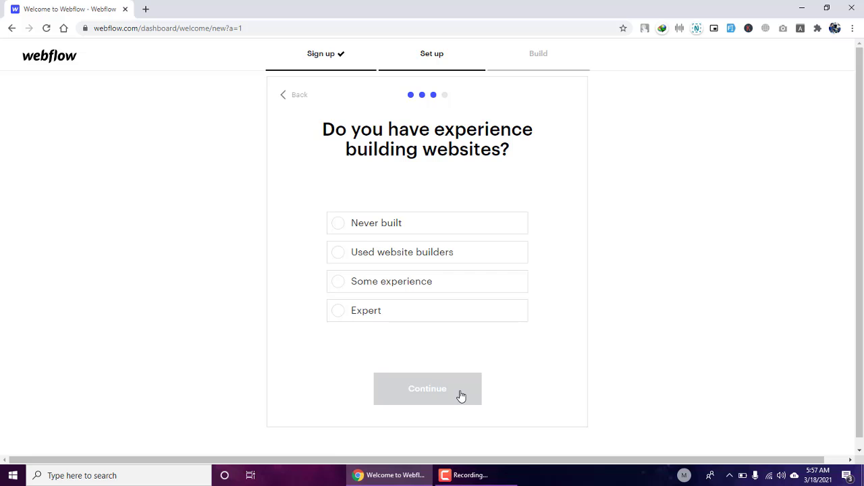
Set the website-building experience to Expert, choose Business site as the build type, and finish the questionnaire
{"action": "left_click", "coordinate": [444, 317]}
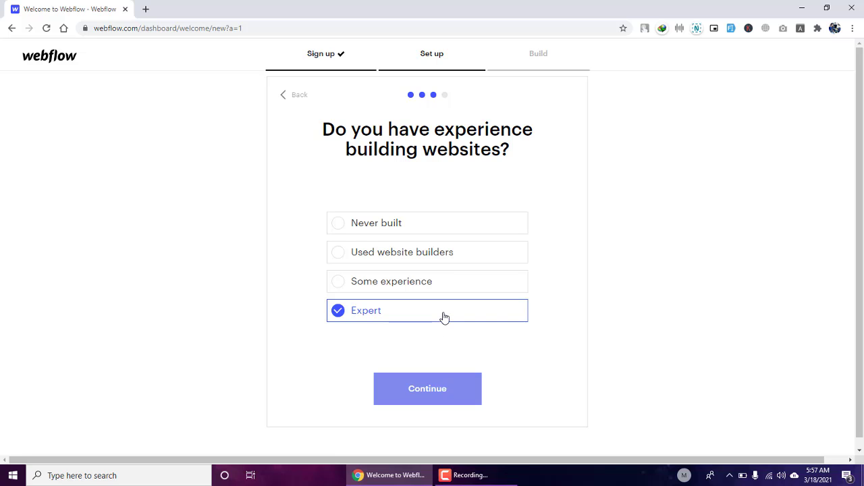
{"action": "left_click", "coordinate": [438, 388]}
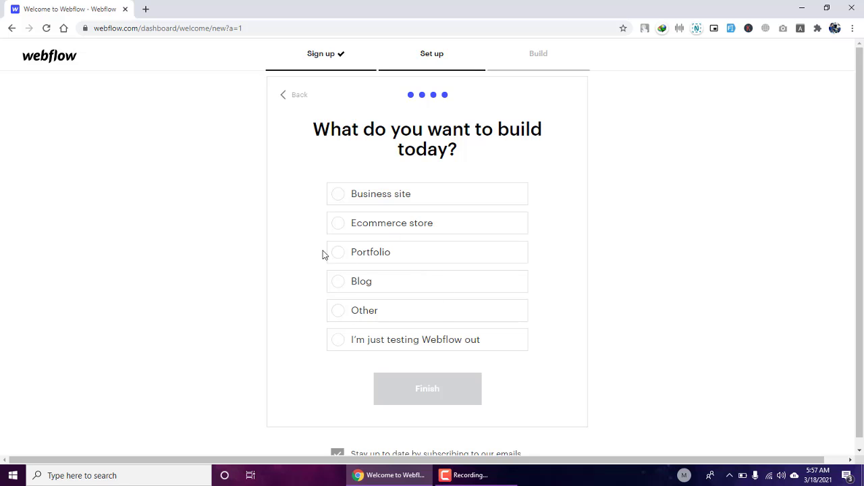
{"action": "left_click", "coordinate": [376, 209]}
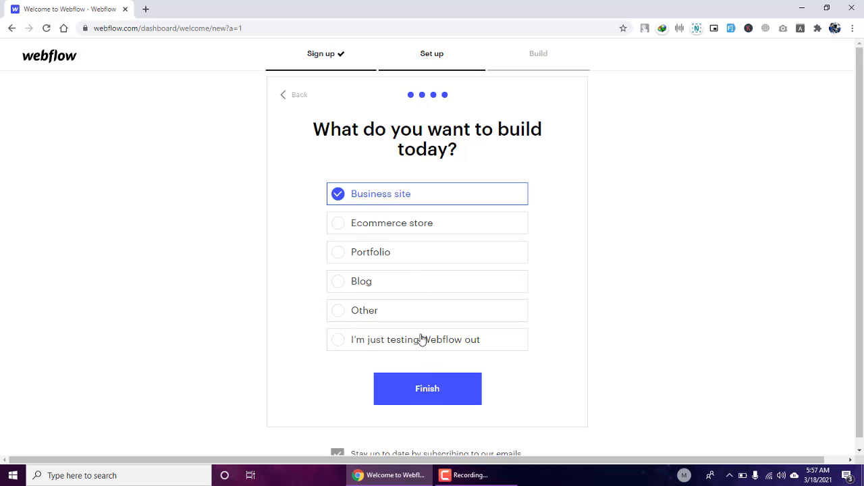
{"action": "left_click", "coordinate": [433, 401]}
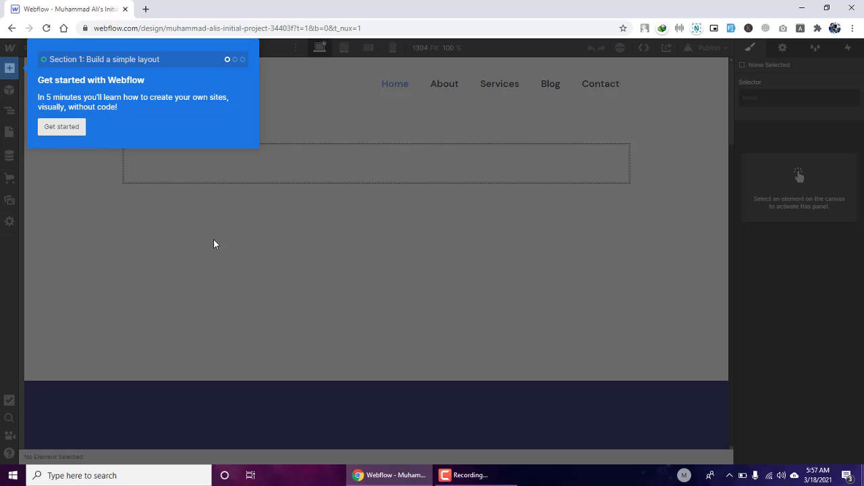
Start the guided tutorial and place a Container on the page below the site header
{"action": "left_click", "coordinate": [83, 131]}
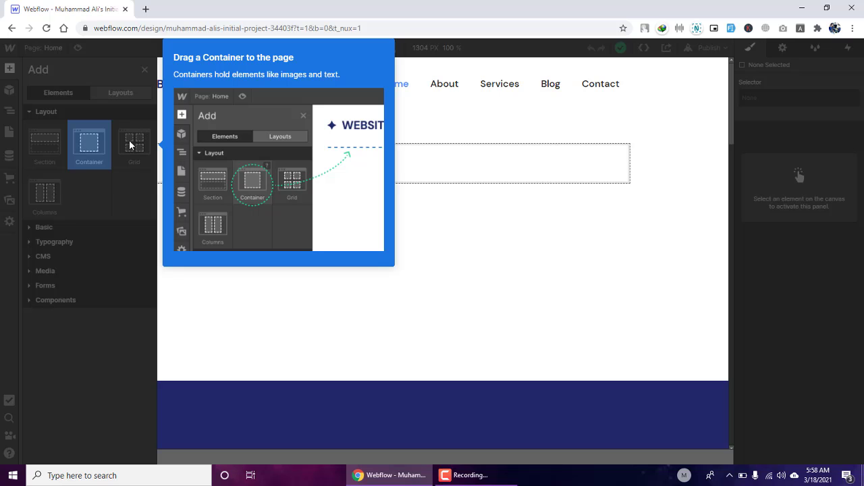
{"action": "left_click_drag", "start_coordinate": [91, 143], "coordinate": [438, 169]}
{"action": "left_click_drag", "start_coordinate": [85, 145], "coordinate": [311, 121]}
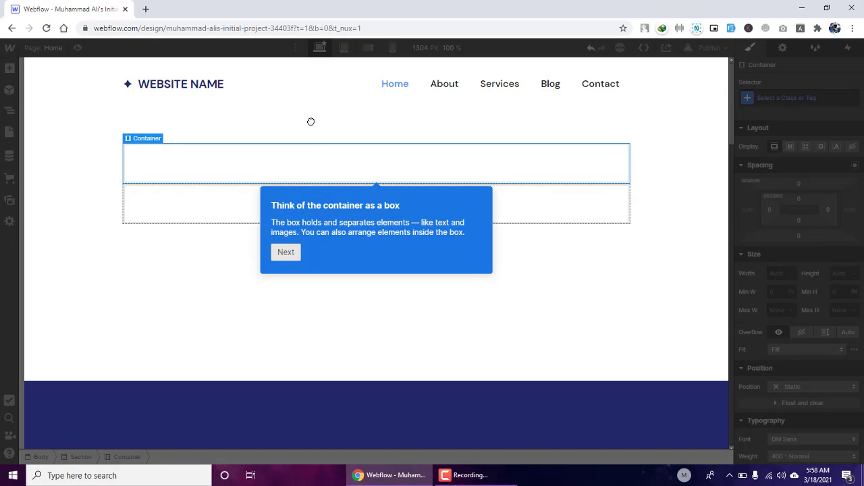
Continue the tutorial and add a Columns element inside the newly placed container
{"action": "left_click", "coordinate": [285, 251]}
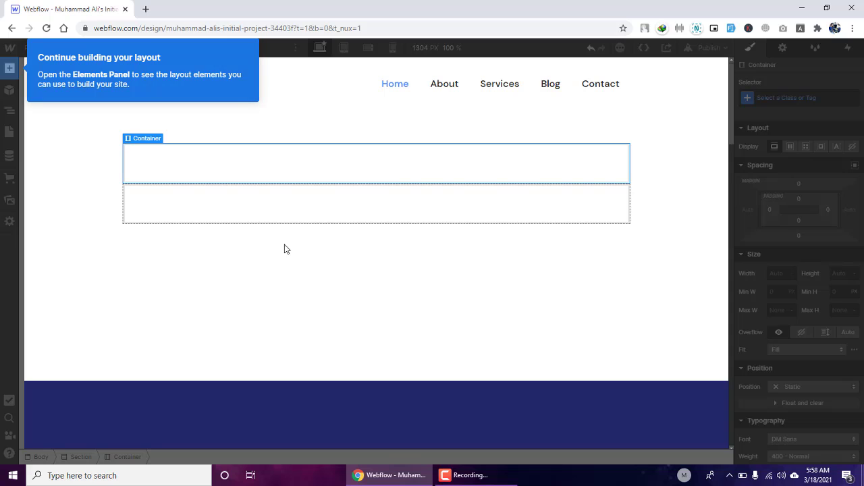
{"action": "left_click", "coordinate": [8, 68]}
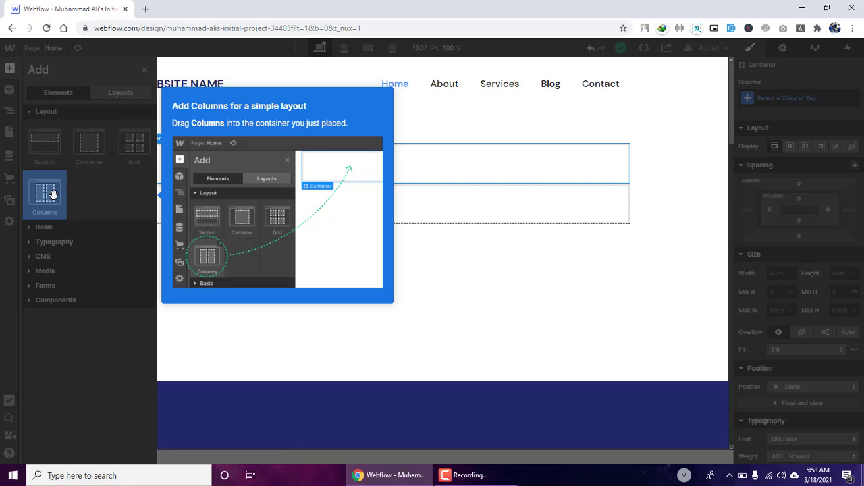
{"action": "left_click_drag", "start_coordinate": [51, 197], "coordinate": [390, 172]}
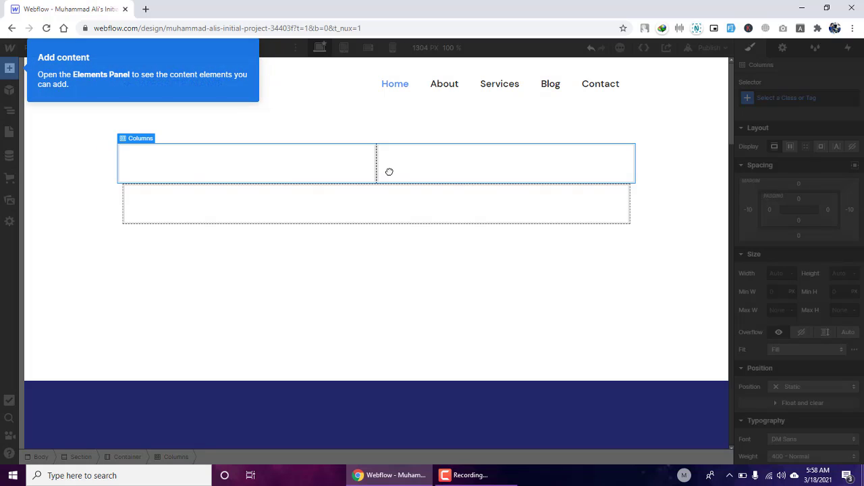
Add a Heading to the left column and change its text to "About Me"
{"action": "left_click", "coordinate": [10, 68]}
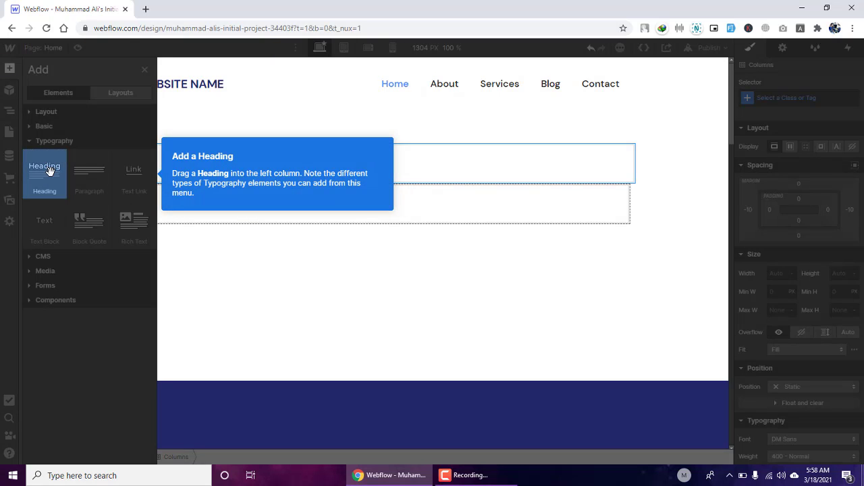
{"action": "left_click_drag", "start_coordinate": [50, 171], "coordinate": [216, 164]}
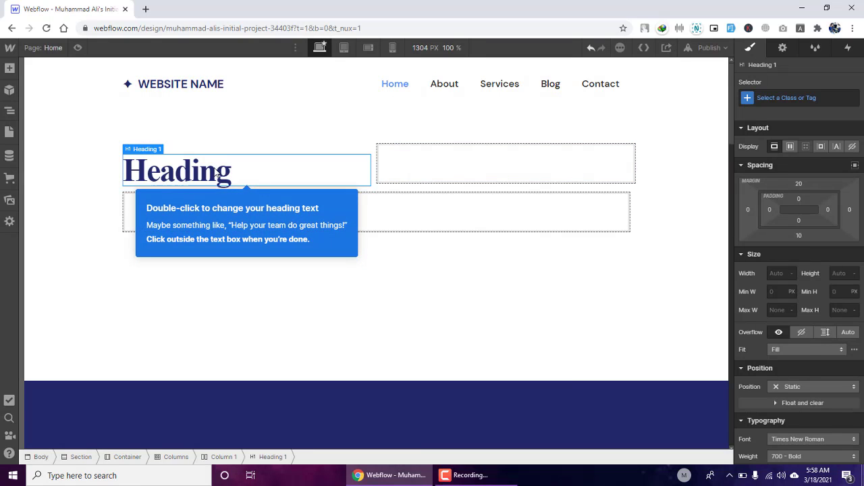
{"action": "double_click", "coordinate": [216, 174]}
{"action": "left_click_drag", "start_coordinate": [237, 173], "coordinate": [133, 168]}
{"action": "type", "text": "A"}
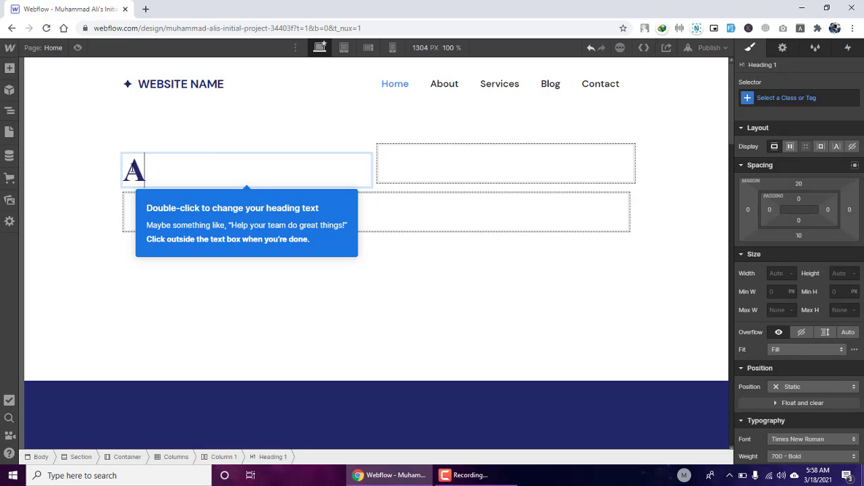
{"action": "type", "text": "bout Me"}
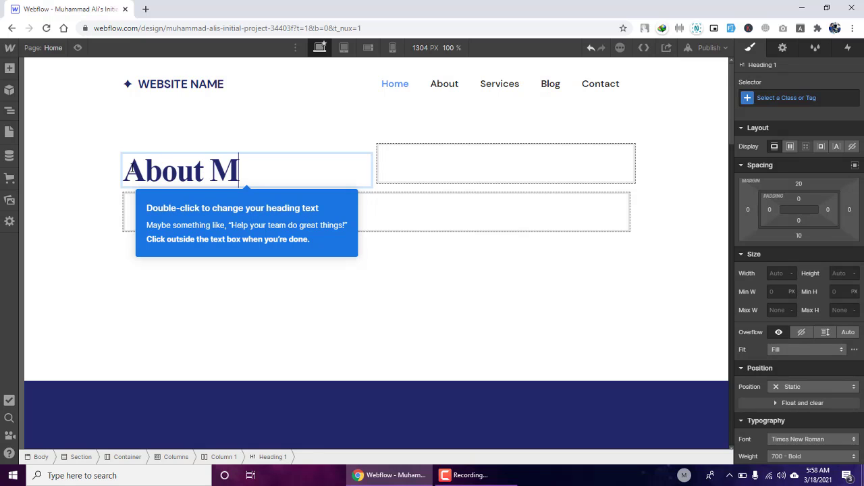
{"action": "left_click", "coordinate": [420, 306]}
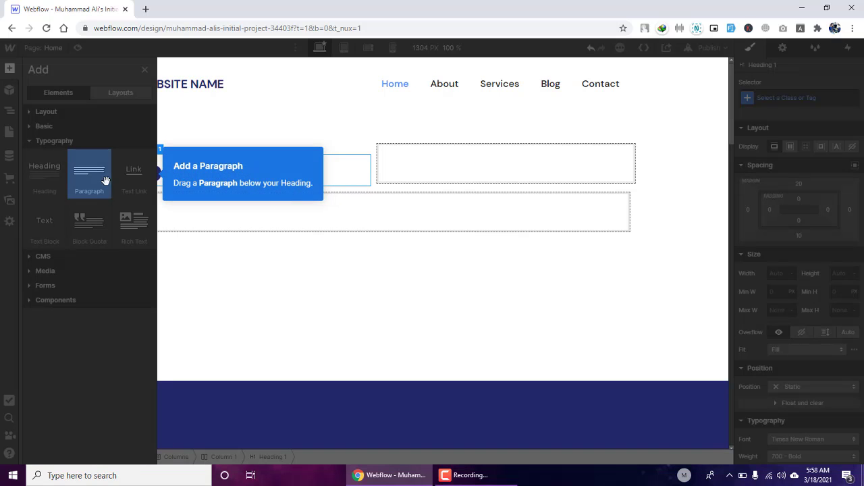
Add a Paragraph in the left column below the "About Me" heading
{"action": "left_click_drag", "start_coordinate": [99, 181], "coordinate": [421, 168]}
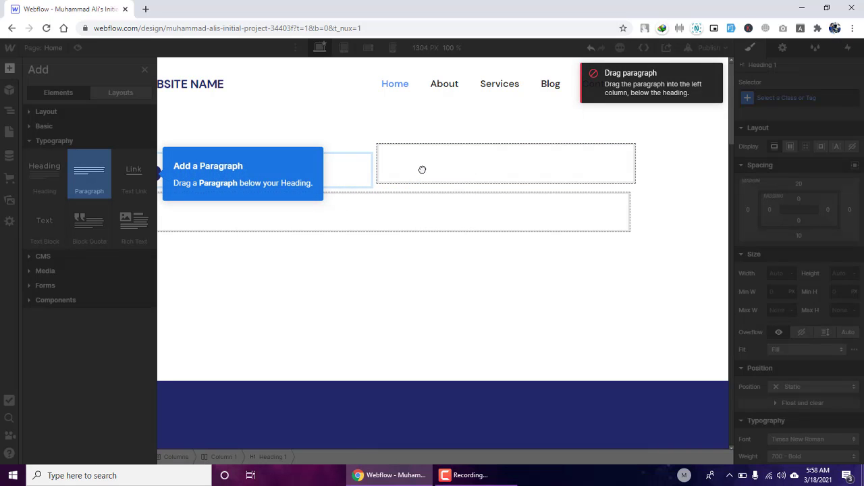
{"action": "left_click_drag", "start_coordinate": [94, 172], "coordinate": [442, 156]}
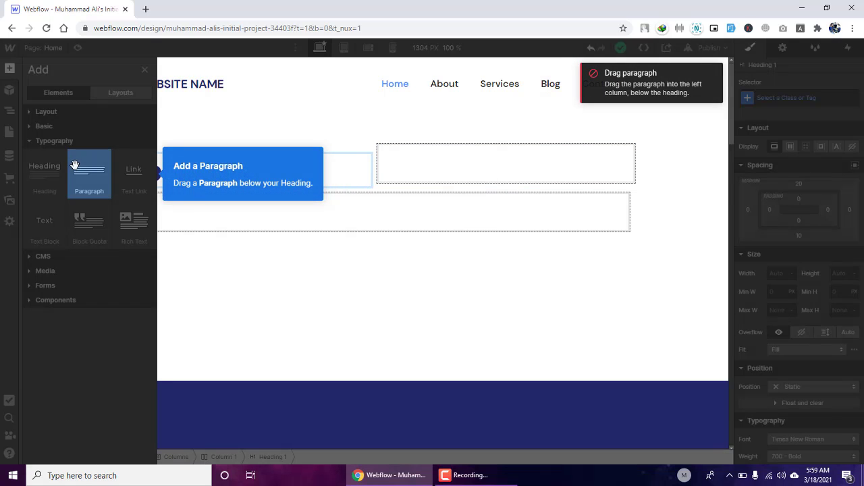
{"action": "left_click_drag", "start_coordinate": [74, 165], "coordinate": [250, 186]}
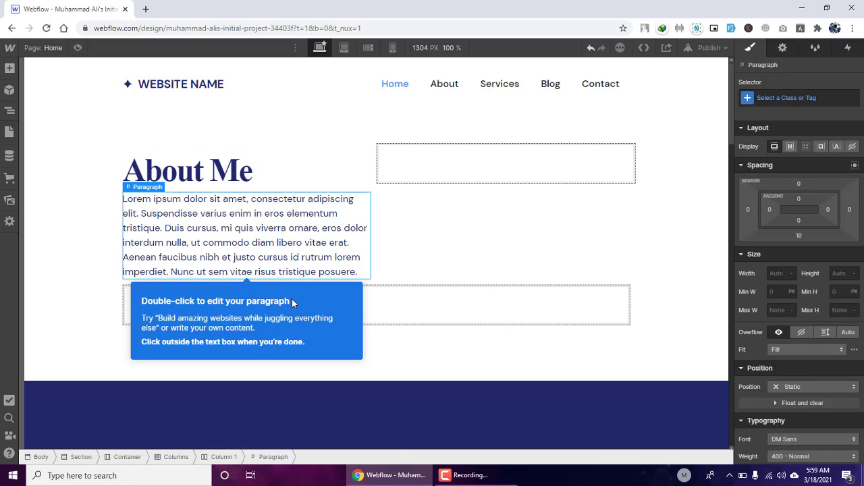
Replace the paragraph's placeholder text with a one-sentence introduction starting "I'm" followed by the site owner's full name
{"action": "double_click", "coordinate": [255, 241]}
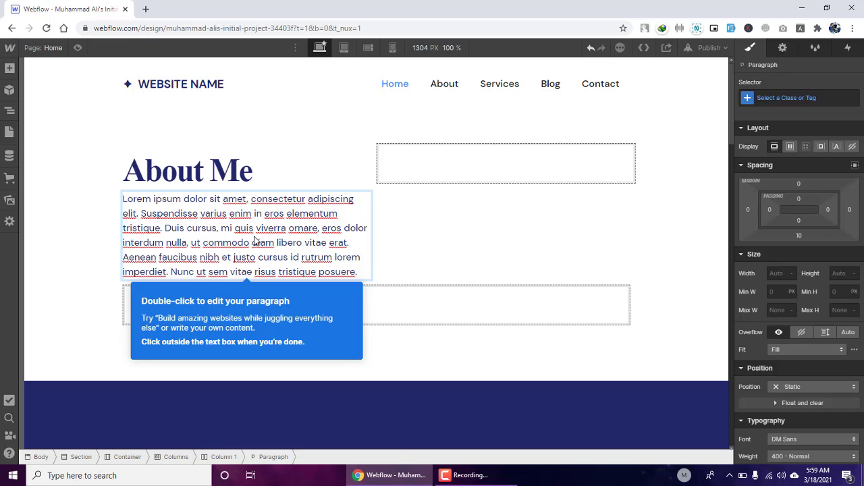
{"action": "key", "text": "ctrl+a"}
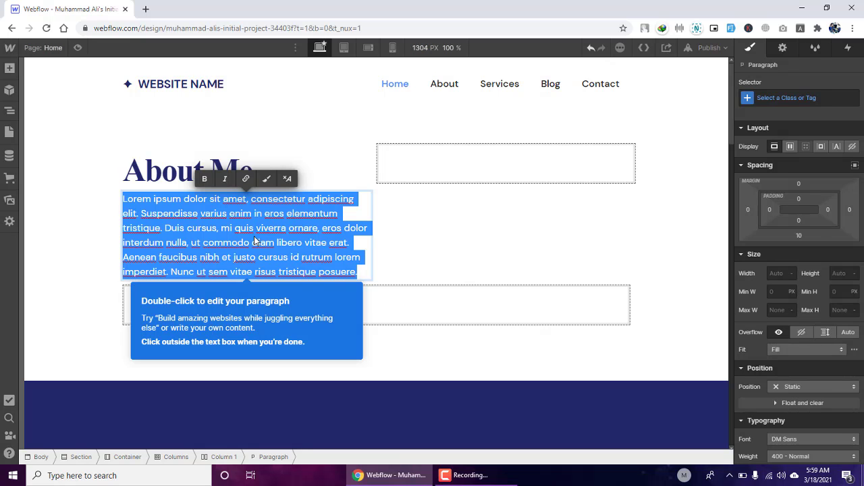
{"action": "type", "text": "Hi"}
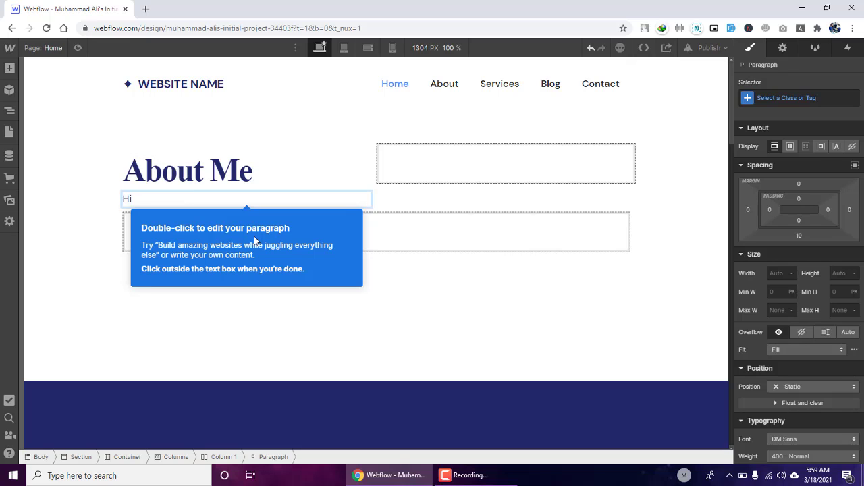
{"action": "key", "text": "BackSpace"}
{"action": "type", "text": "I'm Muhammad Ali Sardar"}
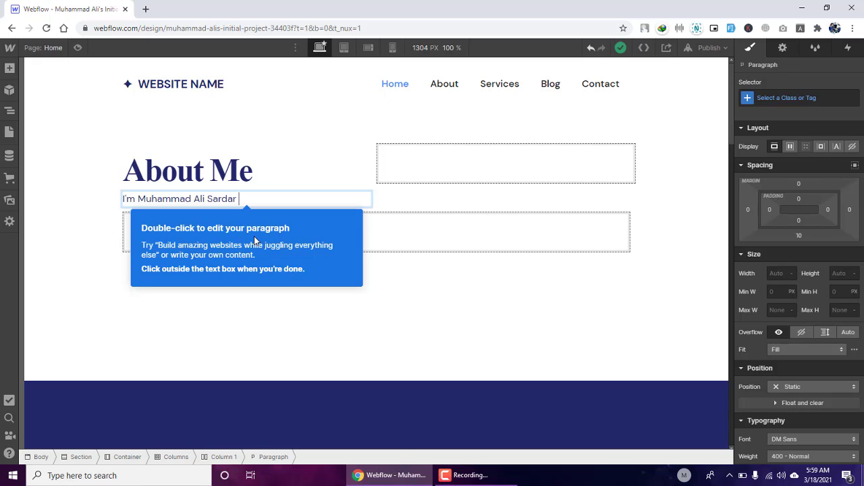
{"action": "key", "text": "BackSpace"}
{"action": "left_click", "coordinate": [399, 207]}
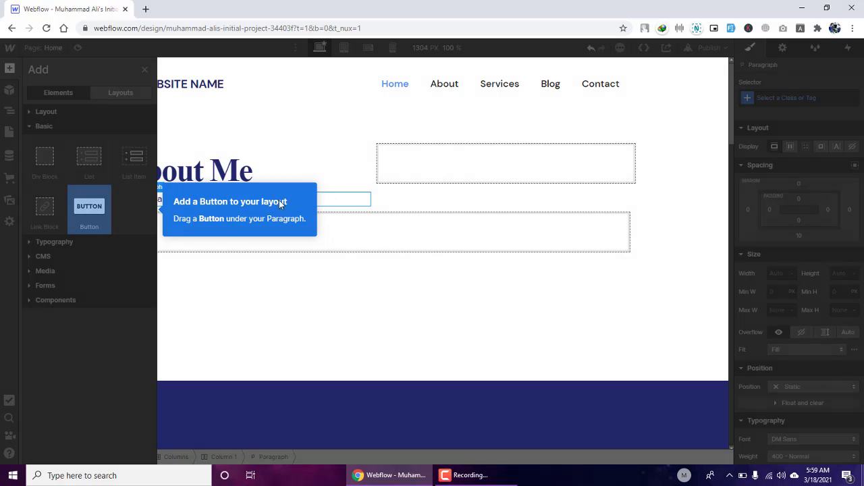
Add a Button under the paragraph and change its label to "Contact Me"
{"action": "mouse_move", "coordinate": [257, 204]}
{"action": "left_mouse_down"}
{"action": "mouse_move", "coordinate": [317, 195]}
{"action": "mouse_move", "coordinate": [243, 203]}
{"action": "left_mouse_up"}
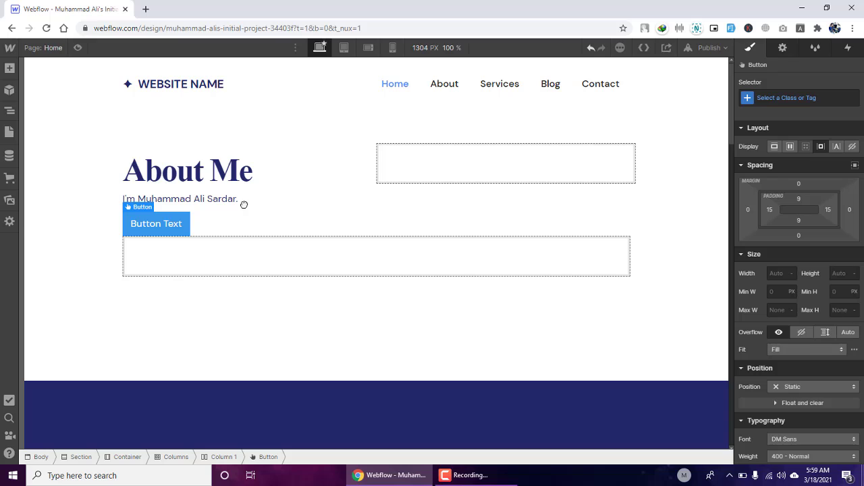
{"action": "double_click", "coordinate": [168, 227]}
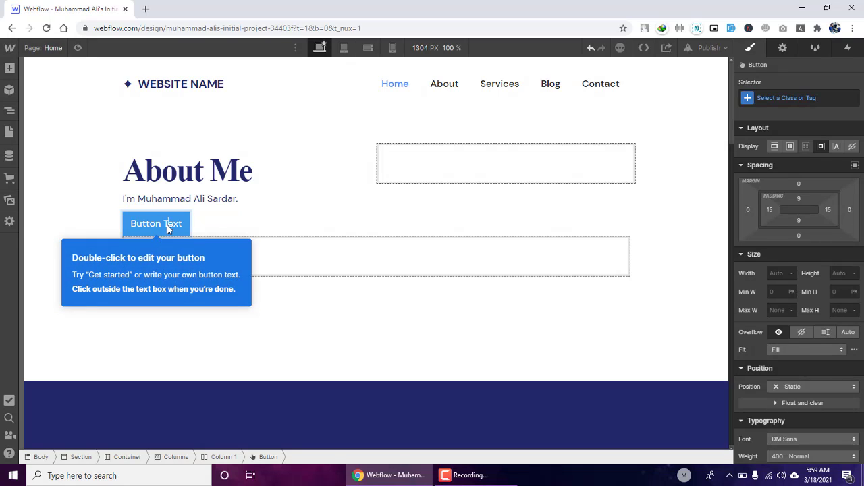
{"action": "key", "text": "ctrl+a"}
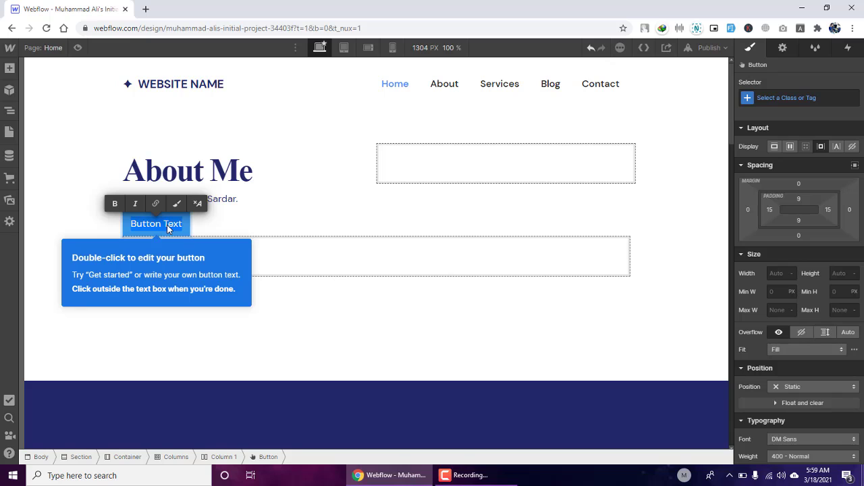
{"action": "type", "text": "Con"}
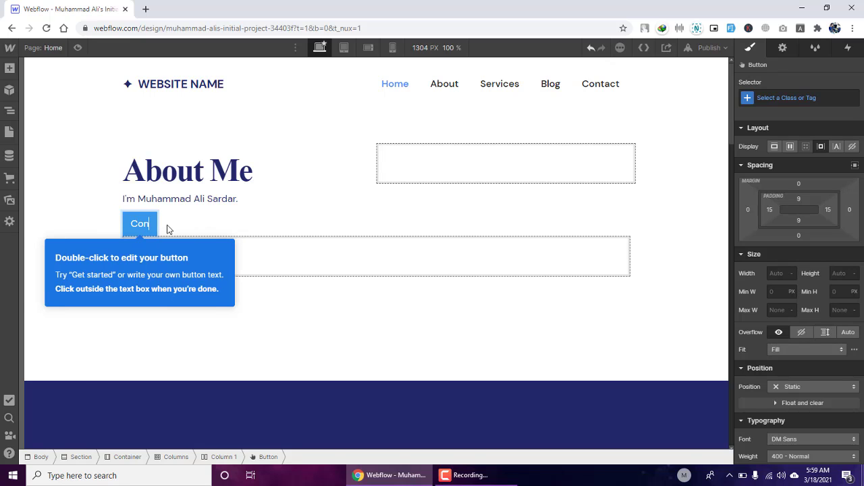
{"action": "type", "text": "tact Me"}
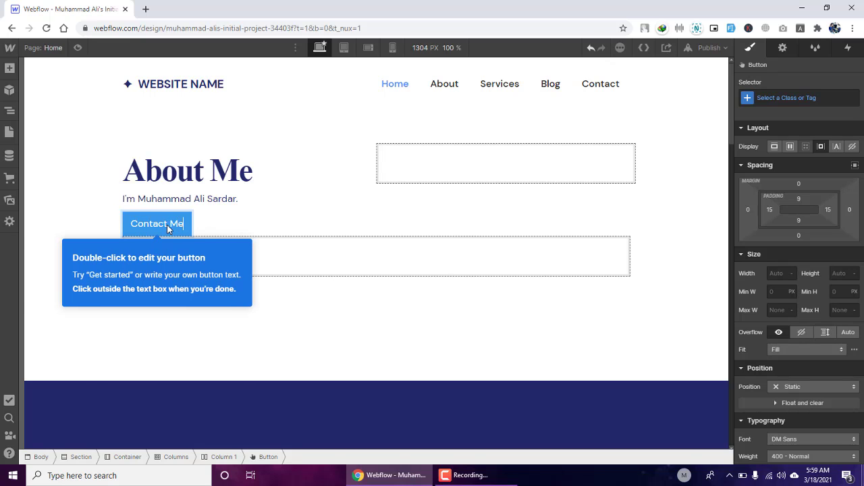
{"action": "left_click", "coordinate": [323, 208]}
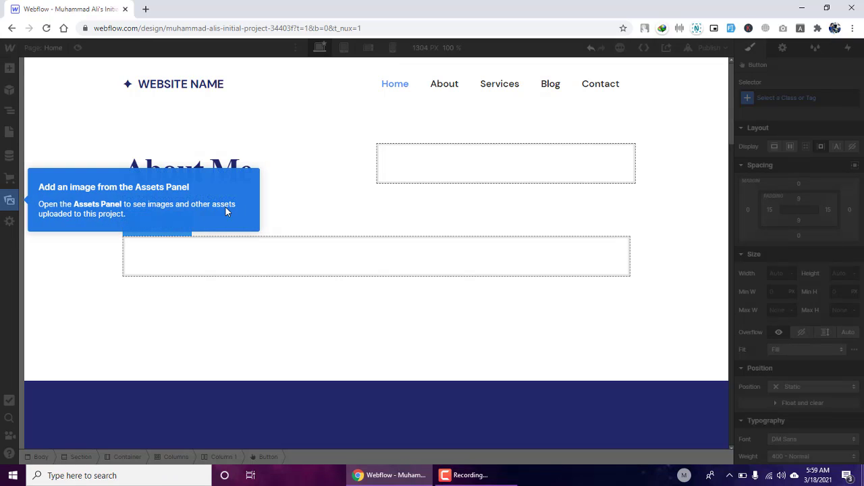
Place the hero.png asset in the right column and continue to the tutorial section on styles and classes
{"action": "left_click", "coordinate": [9, 202]}
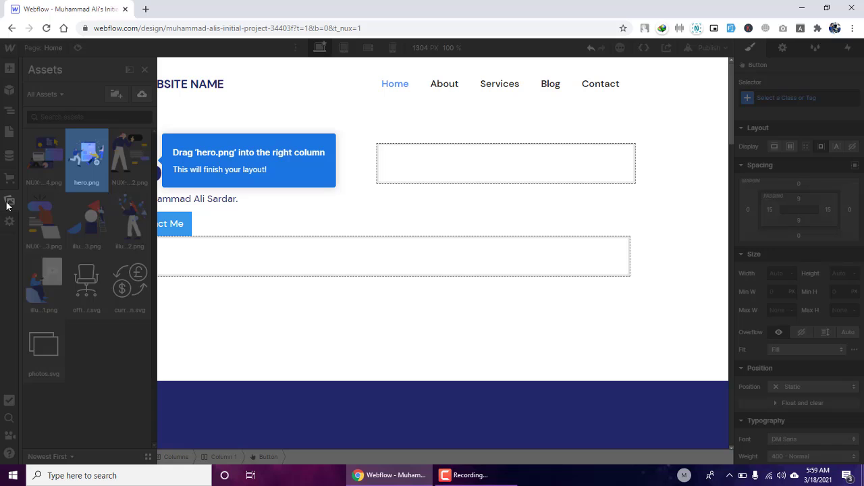
{"action": "left_click_drag", "start_coordinate": [88, 159], "coordinate": [481, 150]}
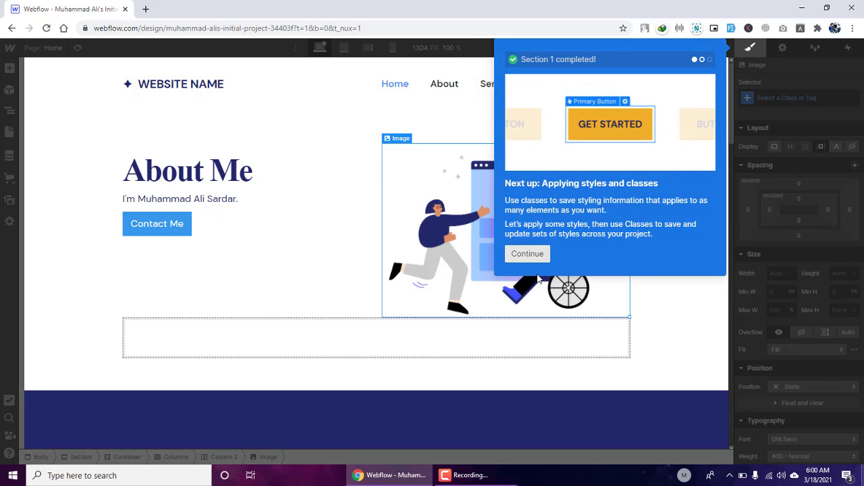
{"action": "left_click", "coordinate": [535, 256]}
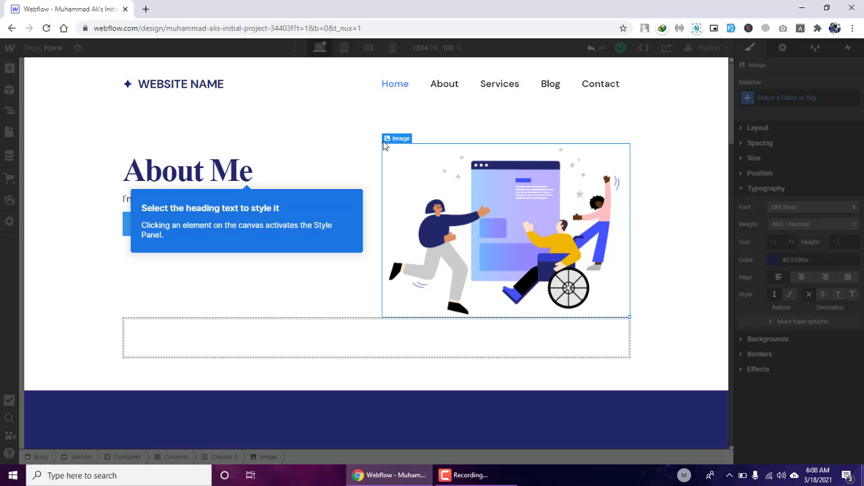
Set the "About Me" heading's font size to 40 px
{"action": "left_click", "coordinate": [227, 180]}
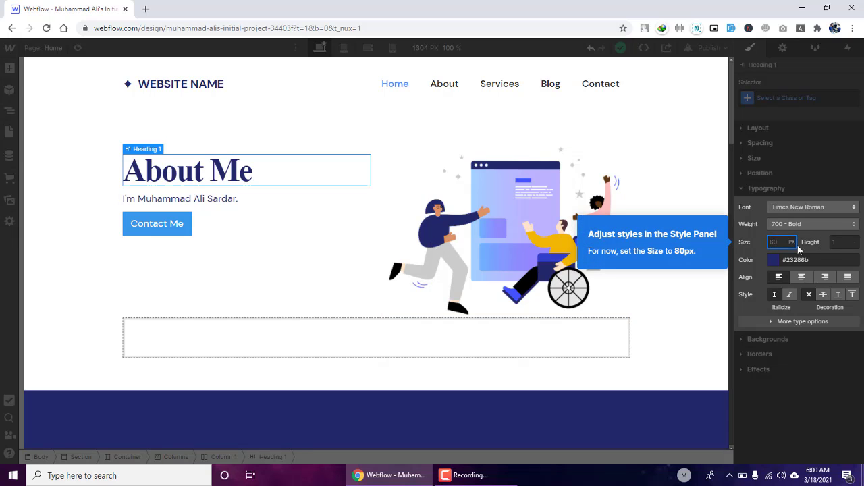
{"action": "left_click", "coordinate": [775, 241]}
{"action": "type", "text": "40"}
{"action": "key", "text": "Return"}
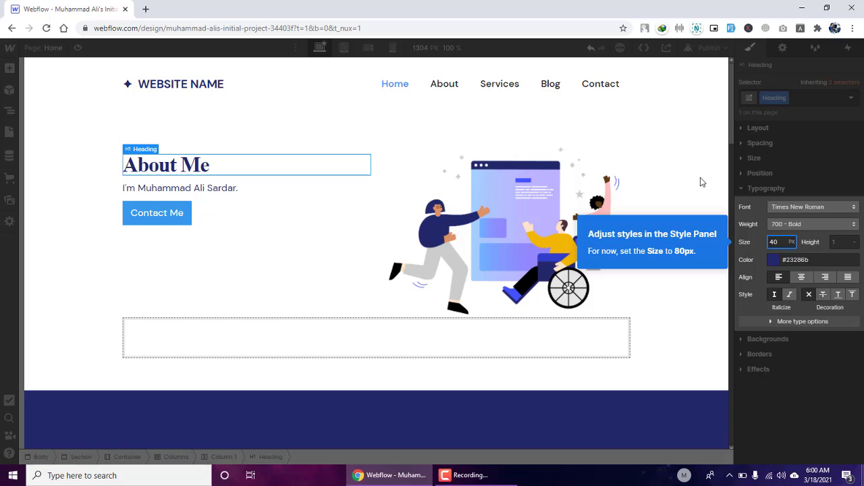
Change the "About Me" heading's font size to 80 px
{"action": "key", "text": "BackSpace"}
{"action": "key", "text": "BackSpace"}
{"action": "type", "text": "80"}
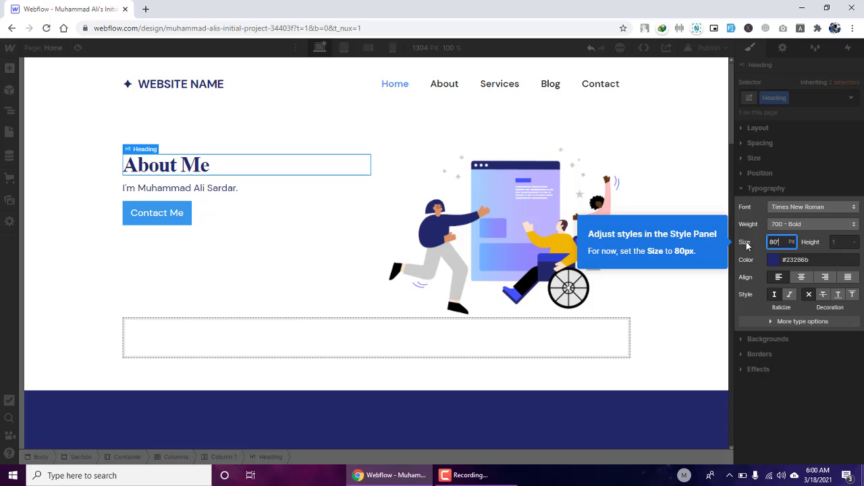